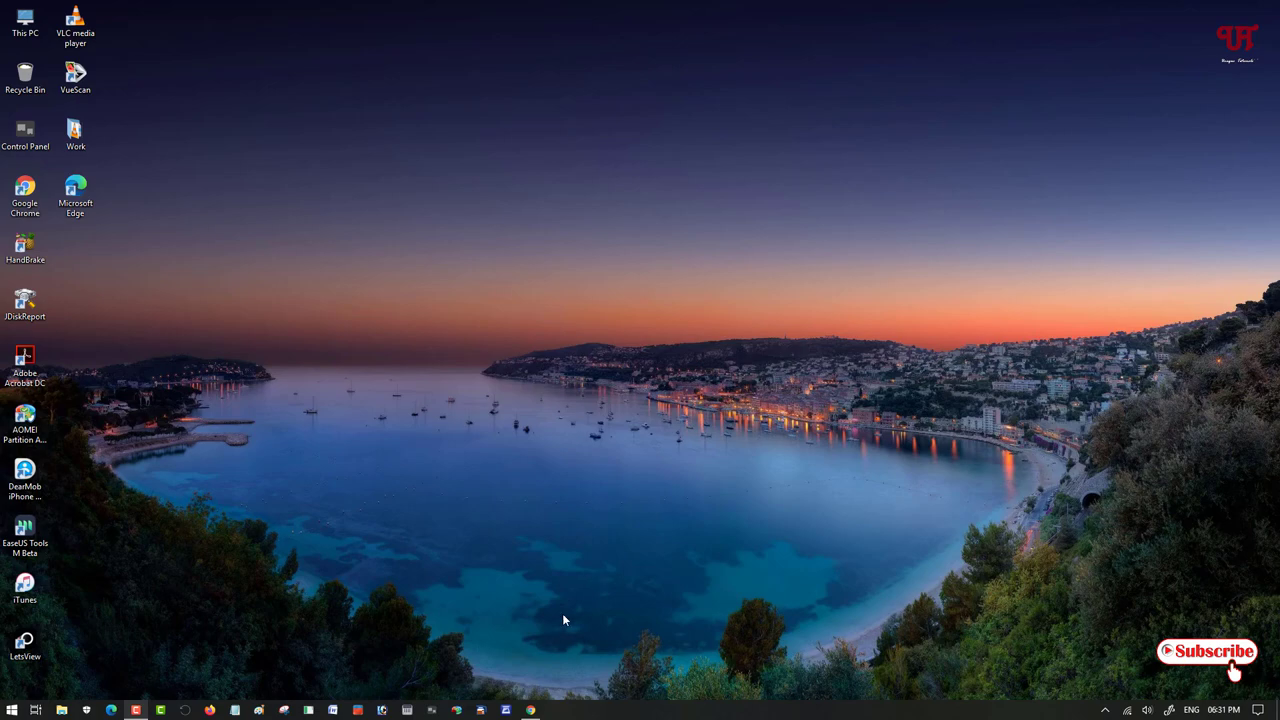
Step: Open the Scre.io online recorder in Chrome and set it to capture only the screen
{"action": "left_click", "coordinate": [531, 710]}
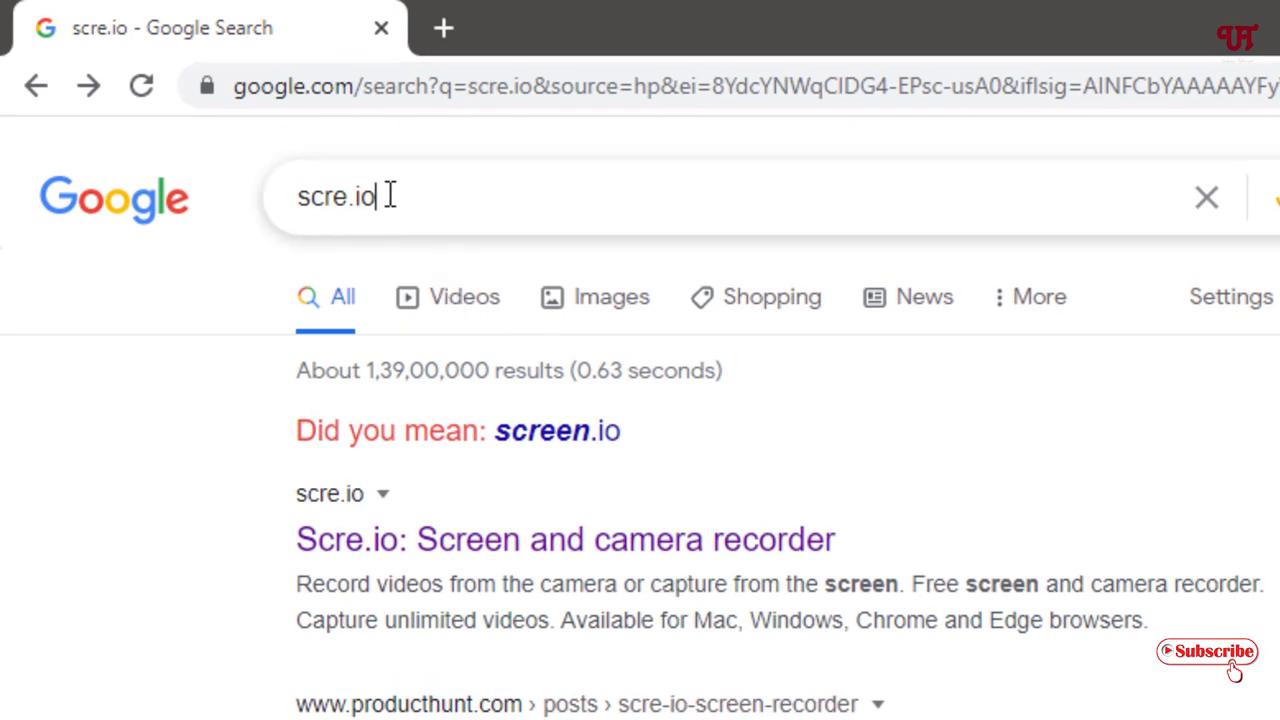
{"action": "left_click_drag", "start_coordinate": [390, 196], "coordinate": [286, 200]}
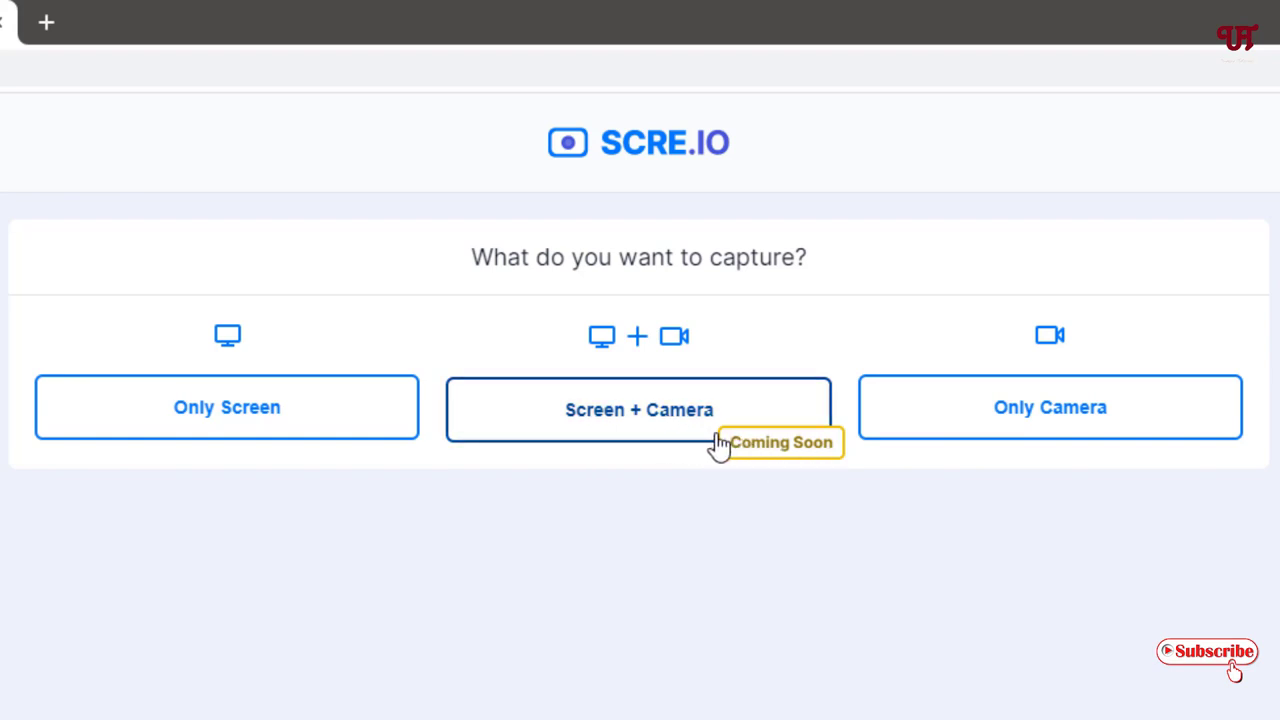
{"action": "left_click", "coordinate": [222, 422]}
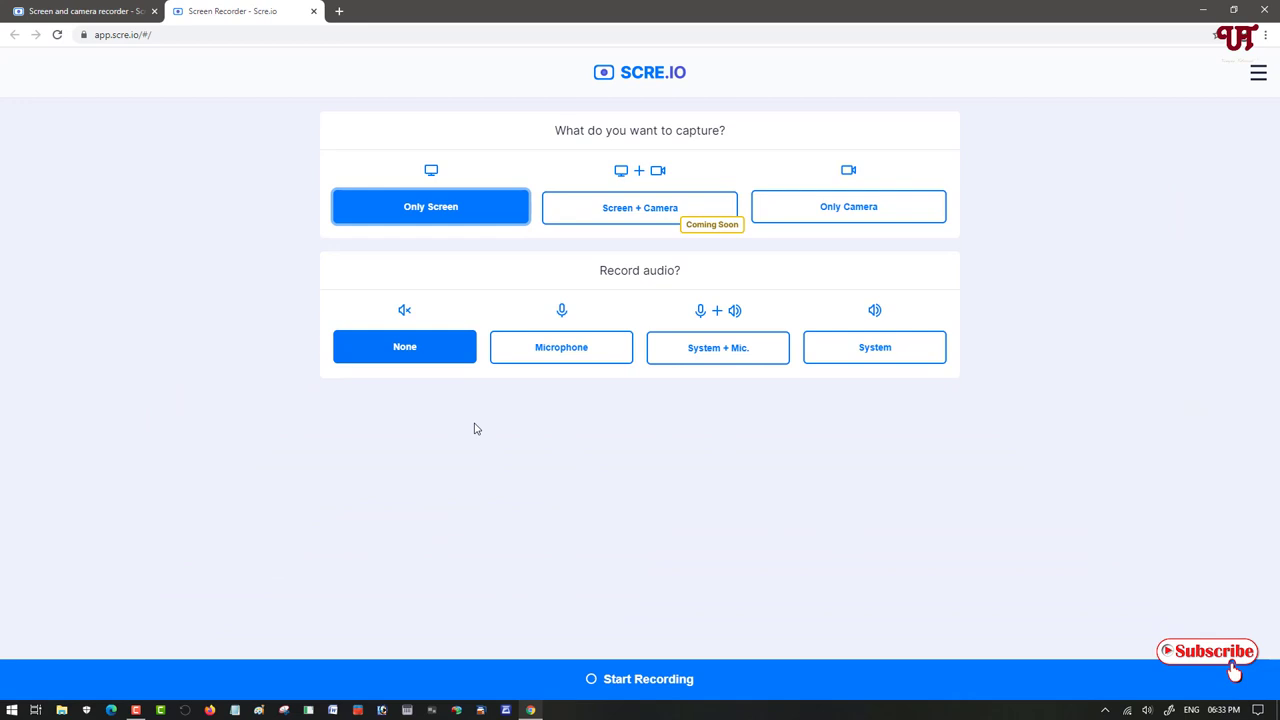
Step: Start the recording, look through the application window and Chrome tab sharing options, and share the entire screen
{"action": "left_click", "coordinate": [634, 690]}
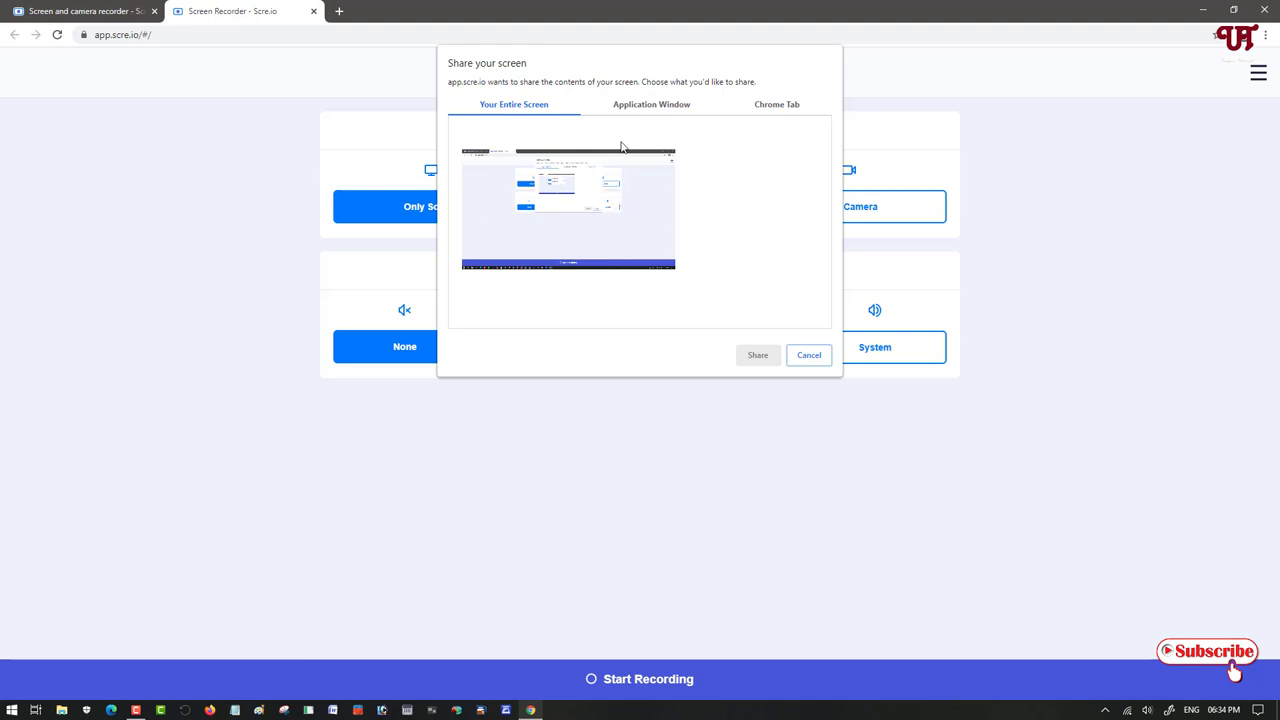
{"action": "left_click", "coordinate": [634, 108]}
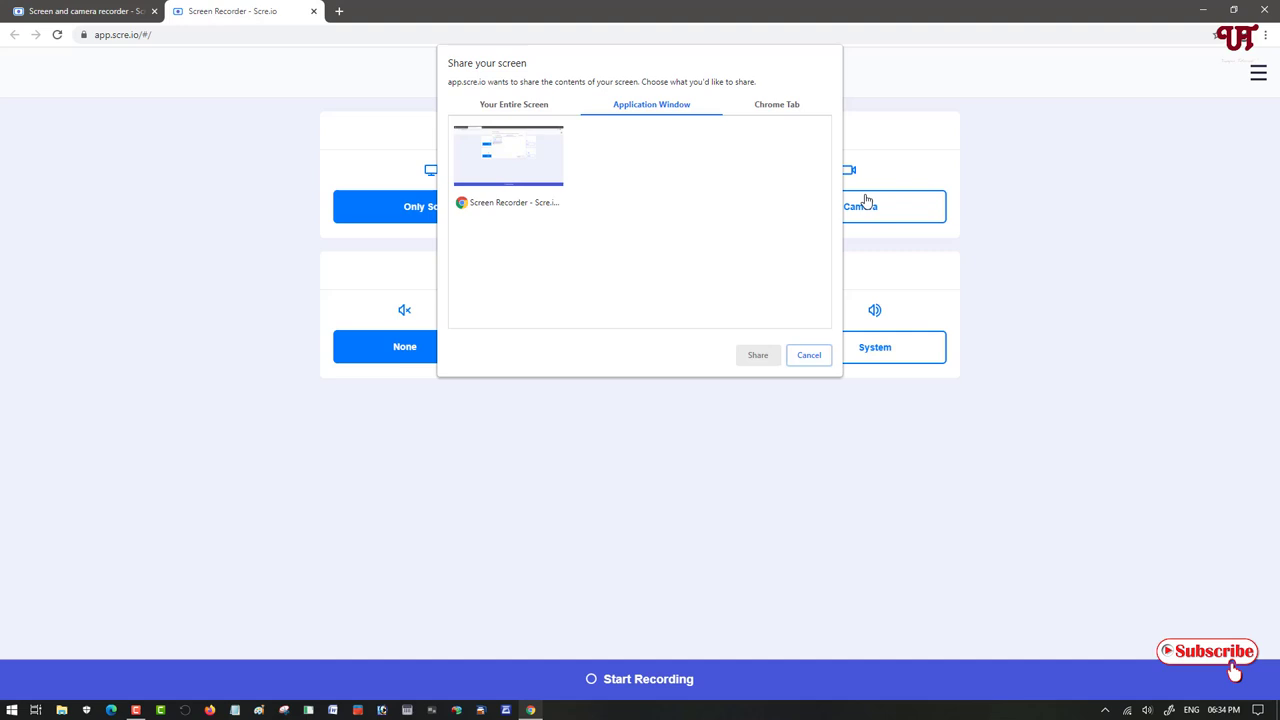
{"action": "left_click", "coordinate": [773, 108]}
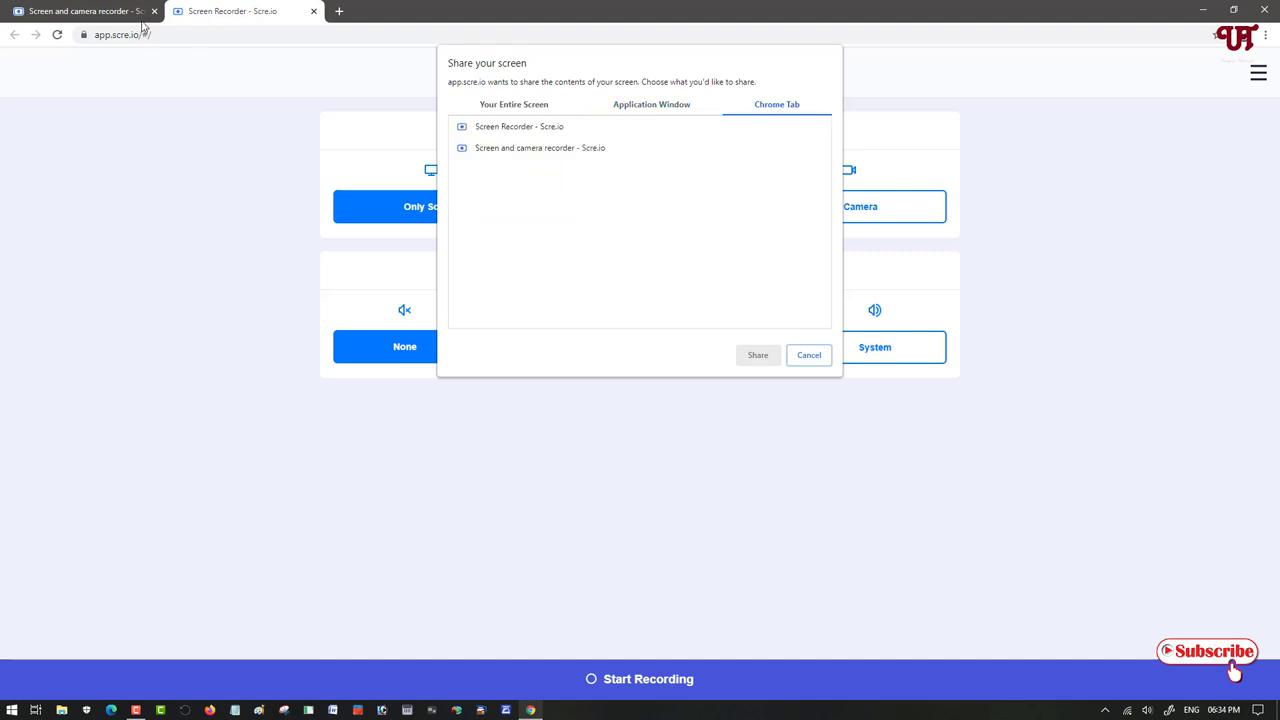
{"action": "left_click", "coordinate": [503, 105]}
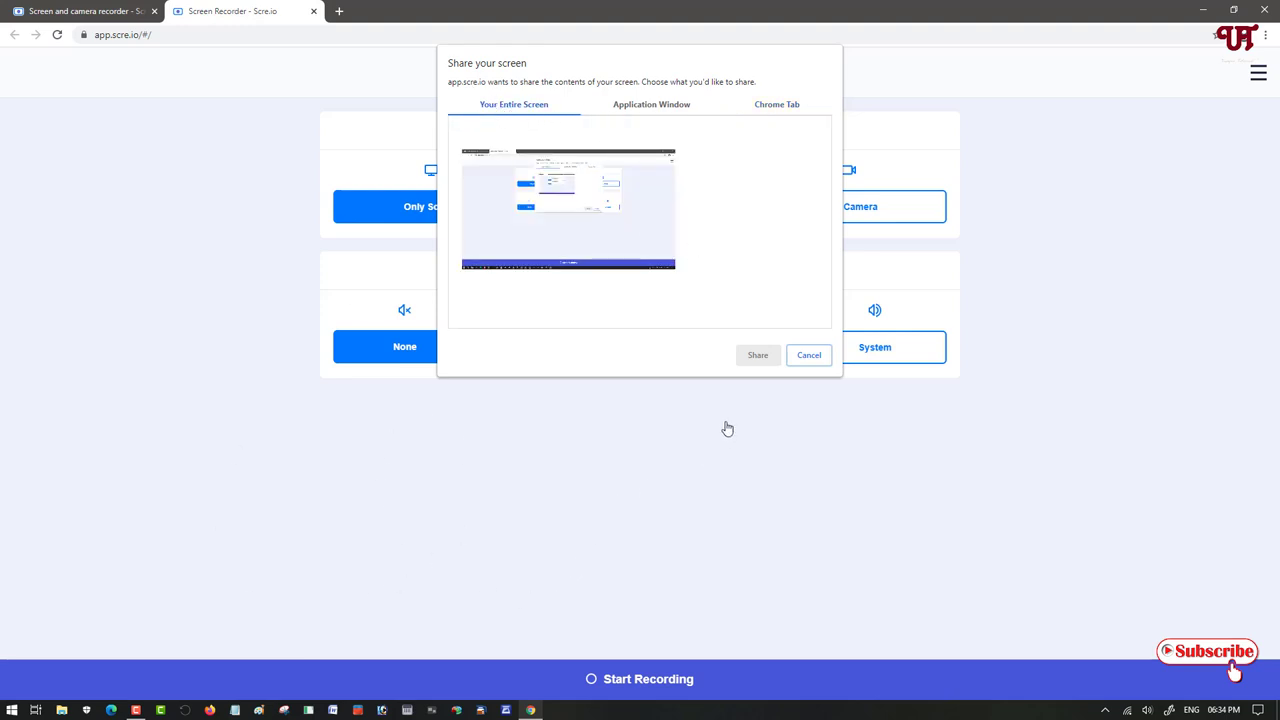
{"action": "left_click", "coordinate": [511, 221]}
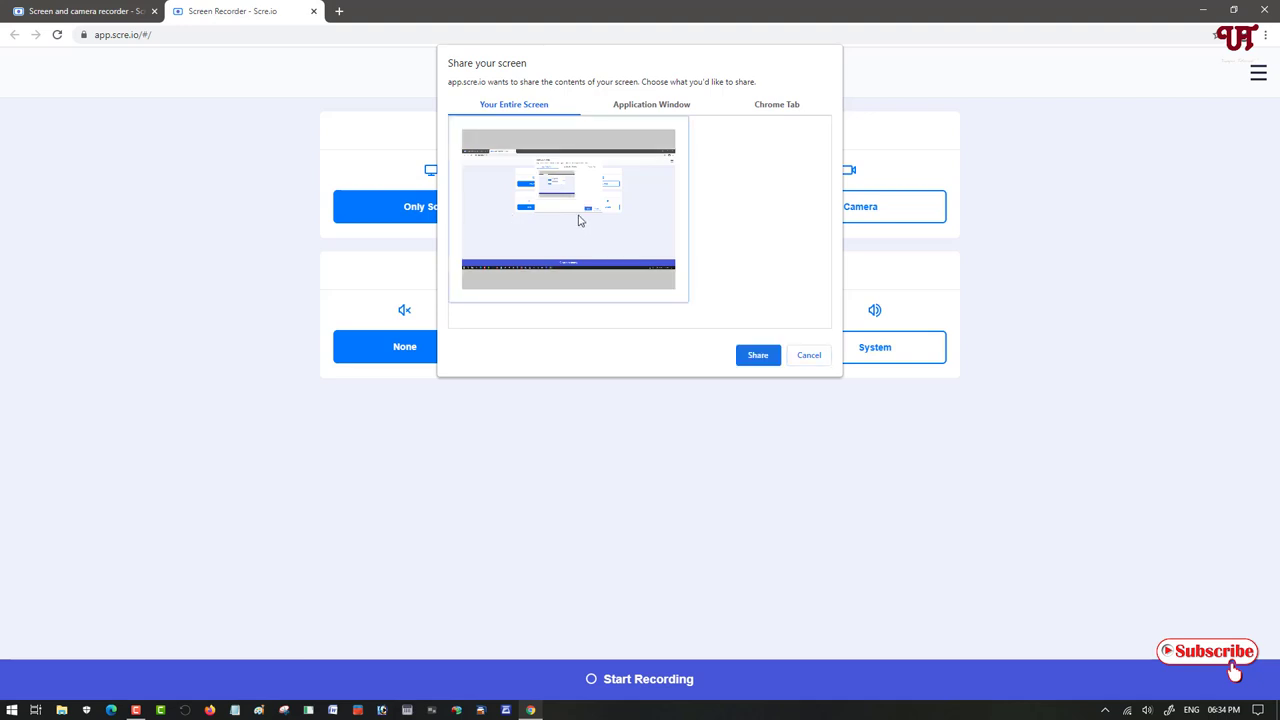
{"action": "left_click", "coordinate": [757, 358]}
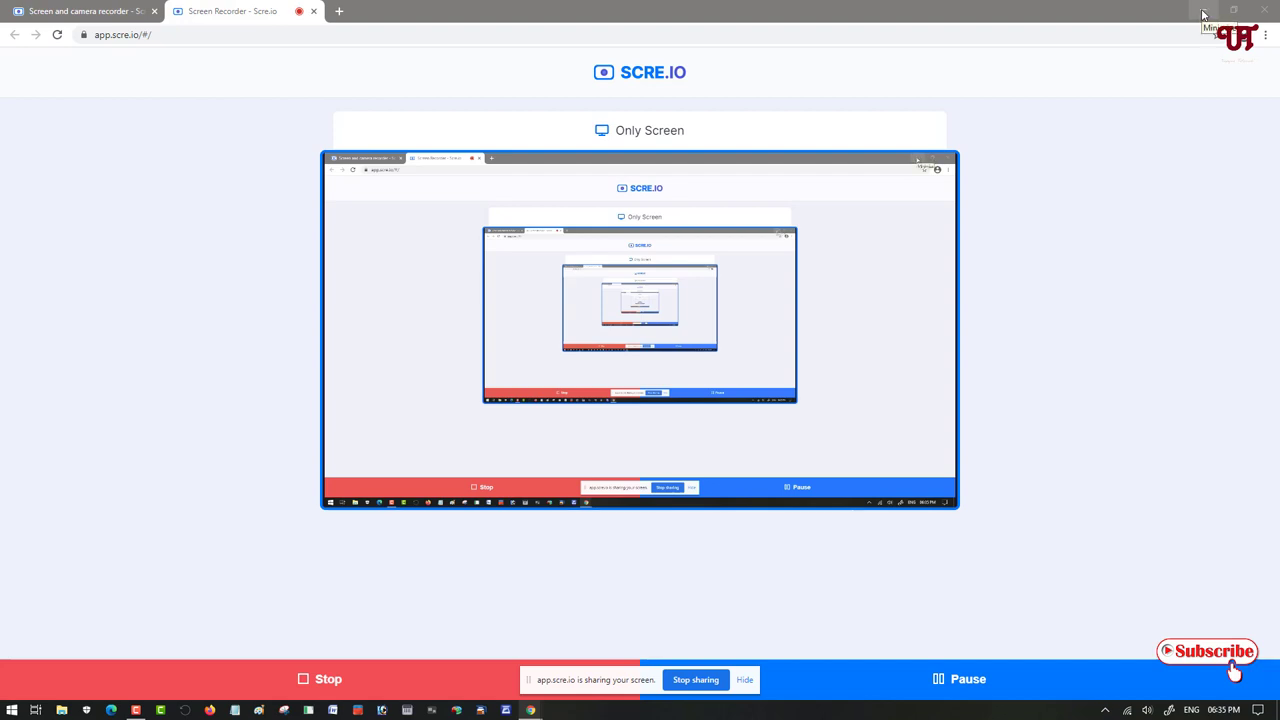
Step: Minimize the browser and open and close Control Panel as sample activity for the recording
{"action": "left_click", "coordinate": [1203, 15]}
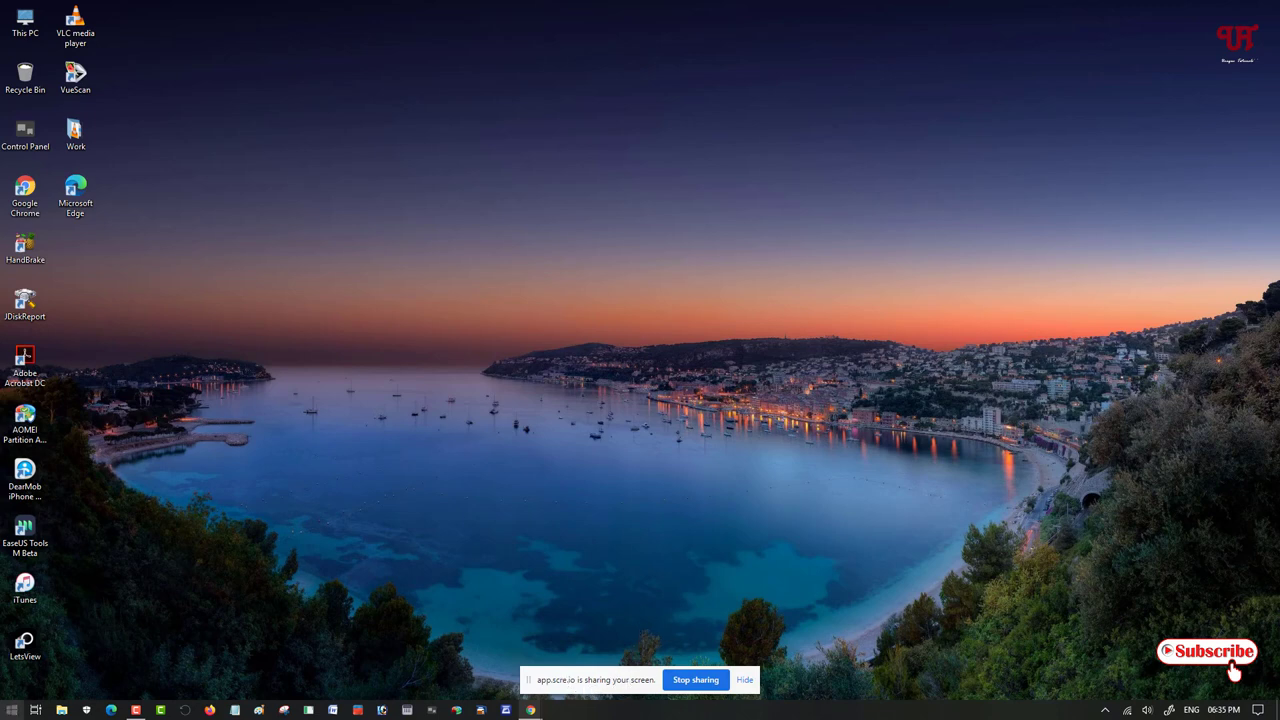
{"action": "left_click", "coordinate": [12, 710]}
{"action": "left_click", "coordinate": [571, 349]}
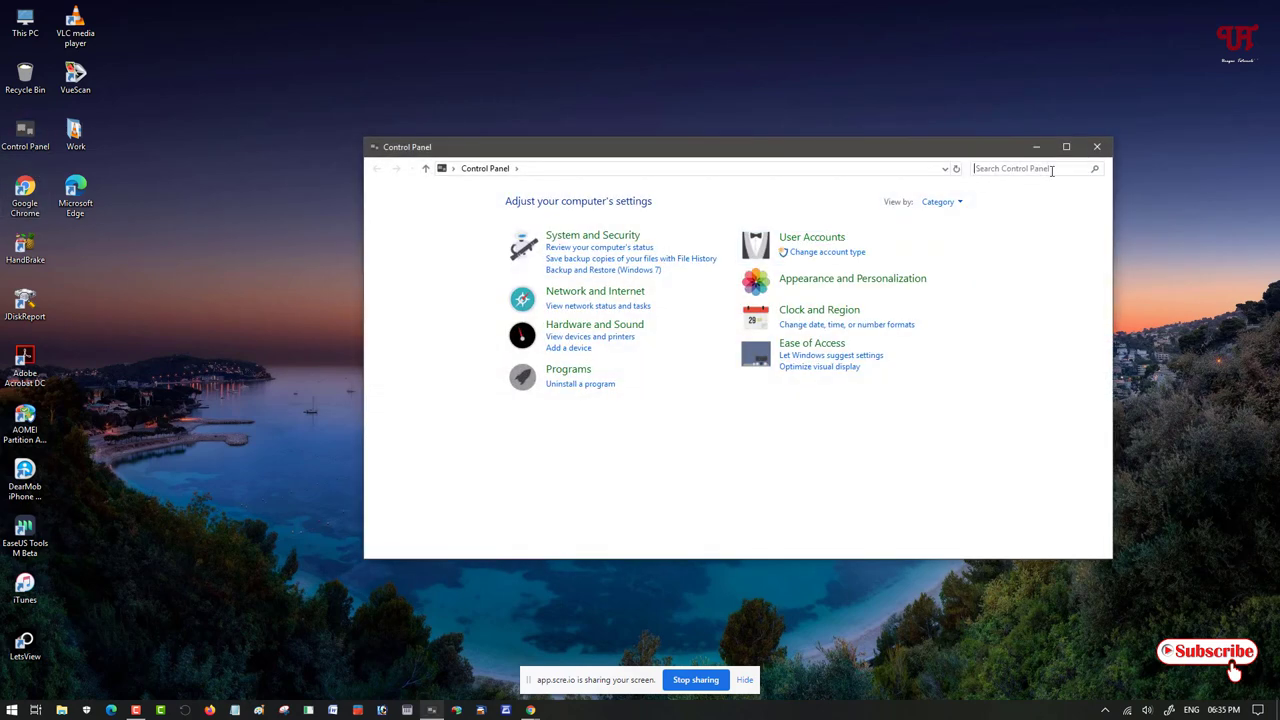
{"action": "left_click", "coordinate": [1104, 153]}
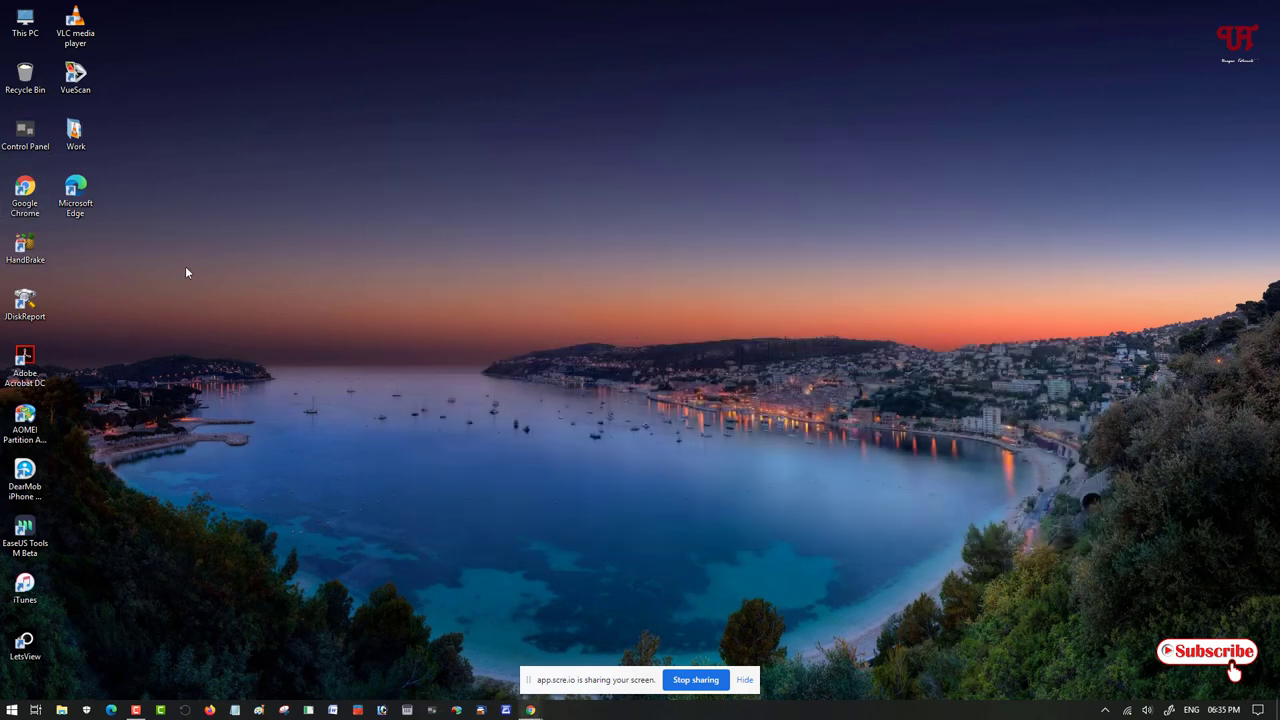
Step: Open and close VLC media player and Windows Security as further activity for the recording
{"action": "double_click", "coordinate": [75, 22]}
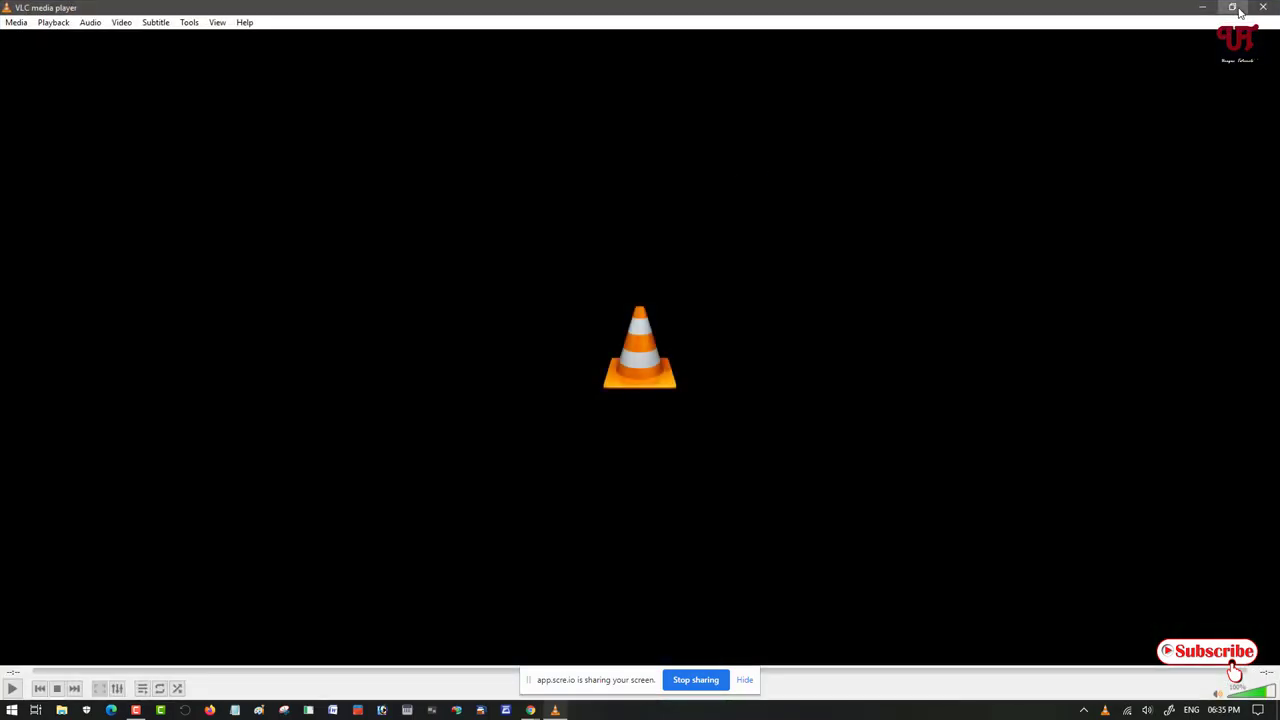
{"action": "left_click", "coordinate": [1259, 11]}
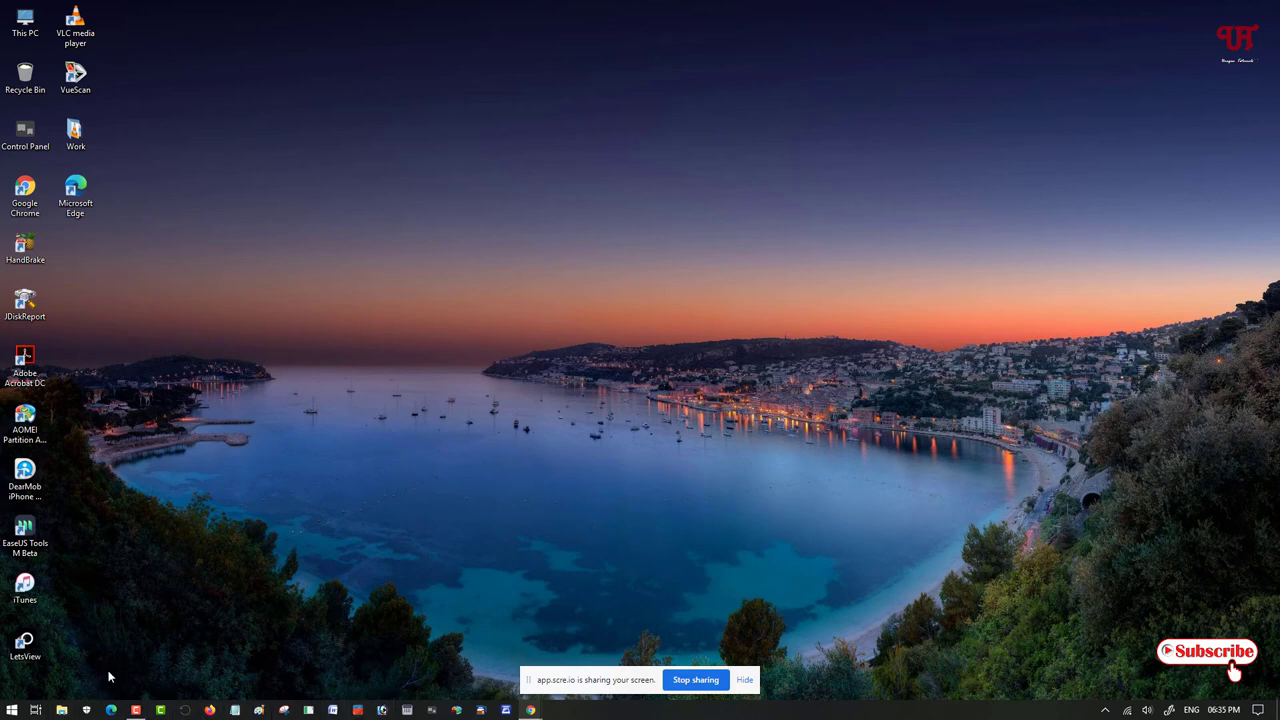
{"action": "left_click", "coordinate": [87, 710]}
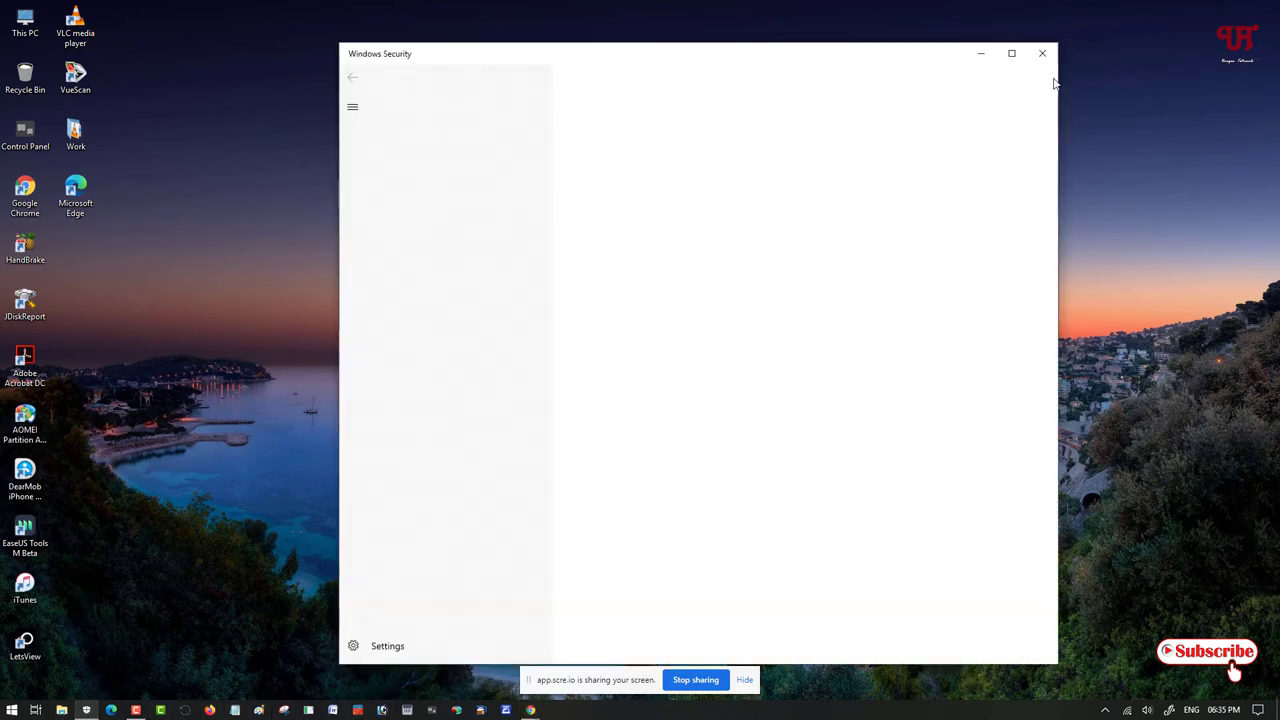
{"action": "left_click", "coordinate": [1044, 60]}
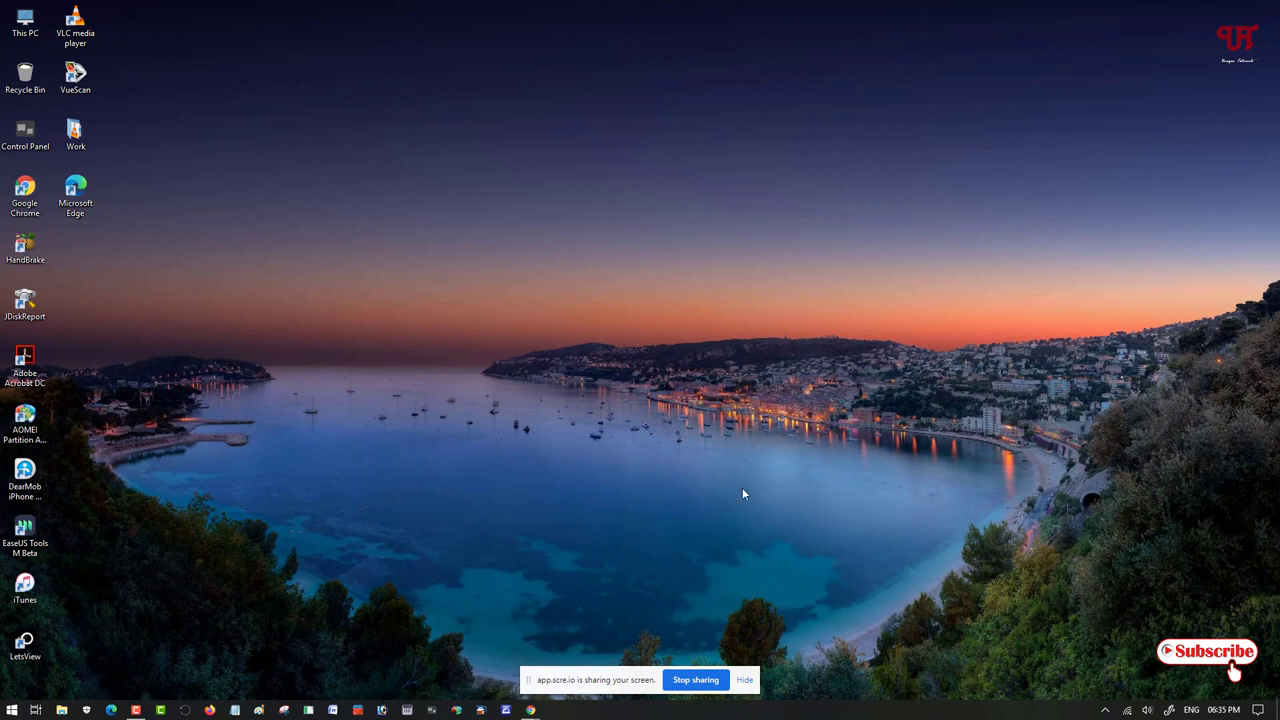
Step: Return to the Scre.io recorder window, stop the recording and dismiss the congratulations message
{"action": "mouse_move", "coordinate": [530, 708]}
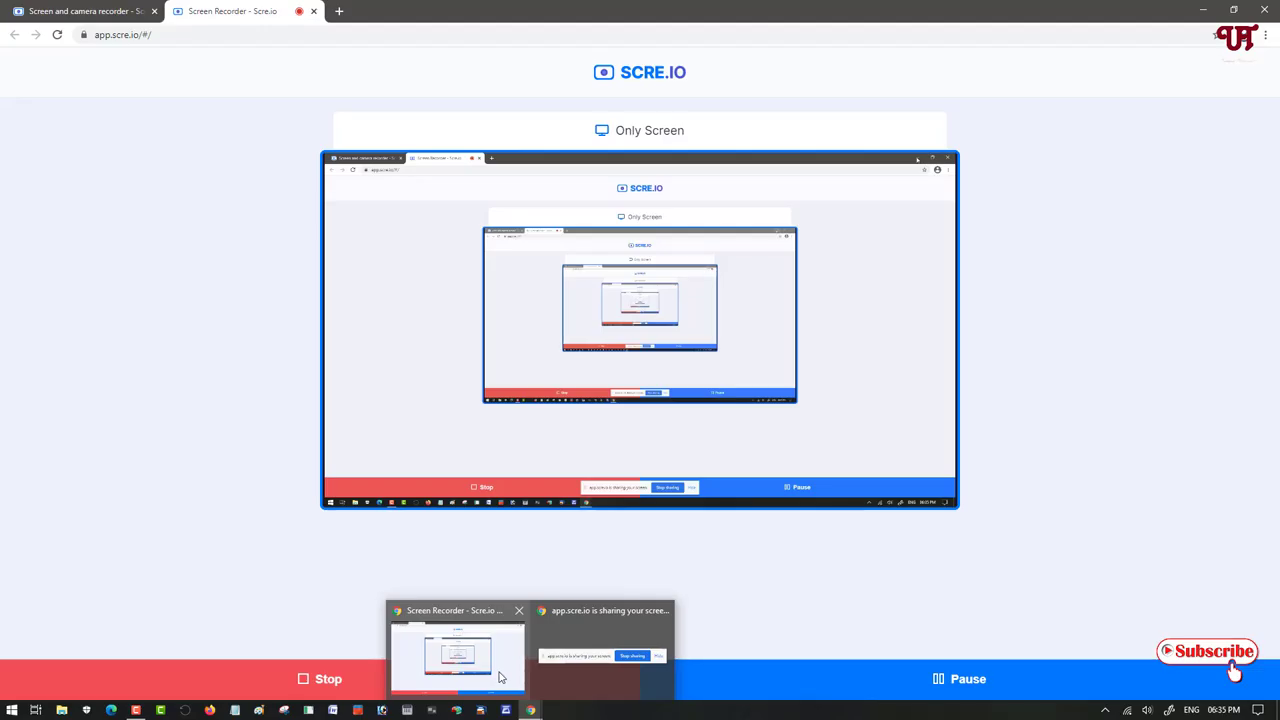
{"action": "left_click", "coordinate": [500, 678]}
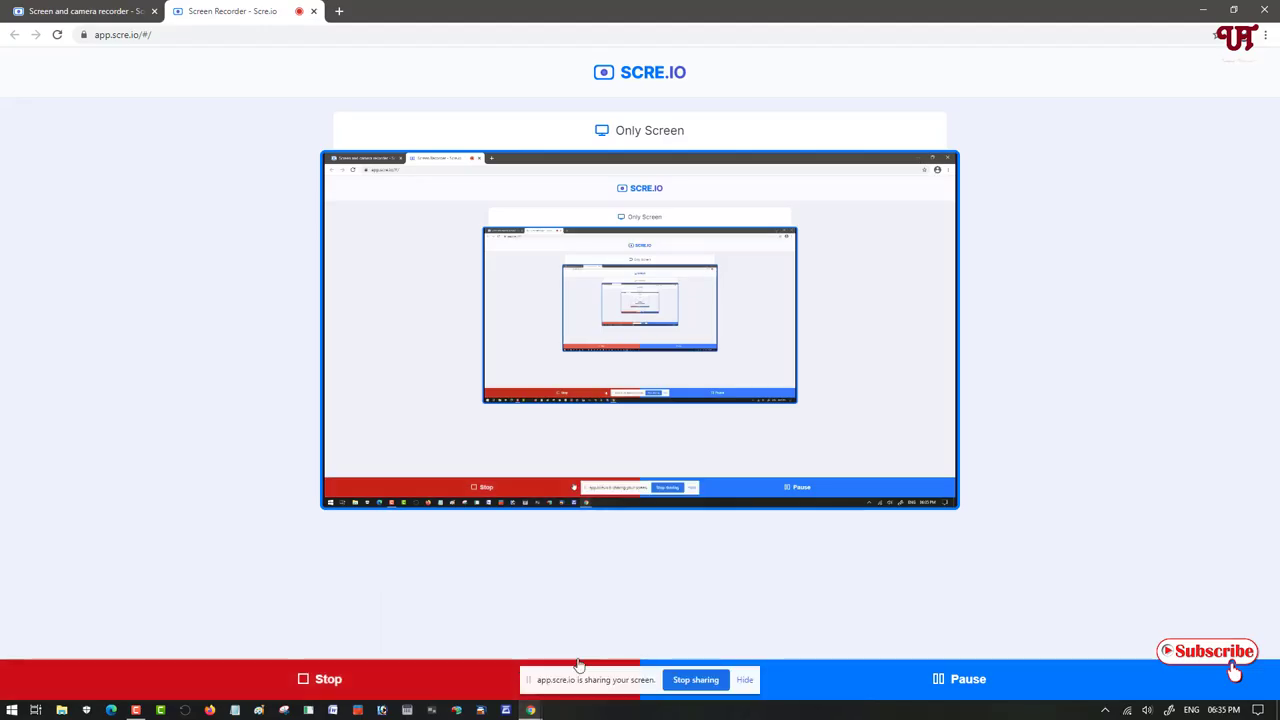
{"action": "left_click", "coordinate": [314, 687]}
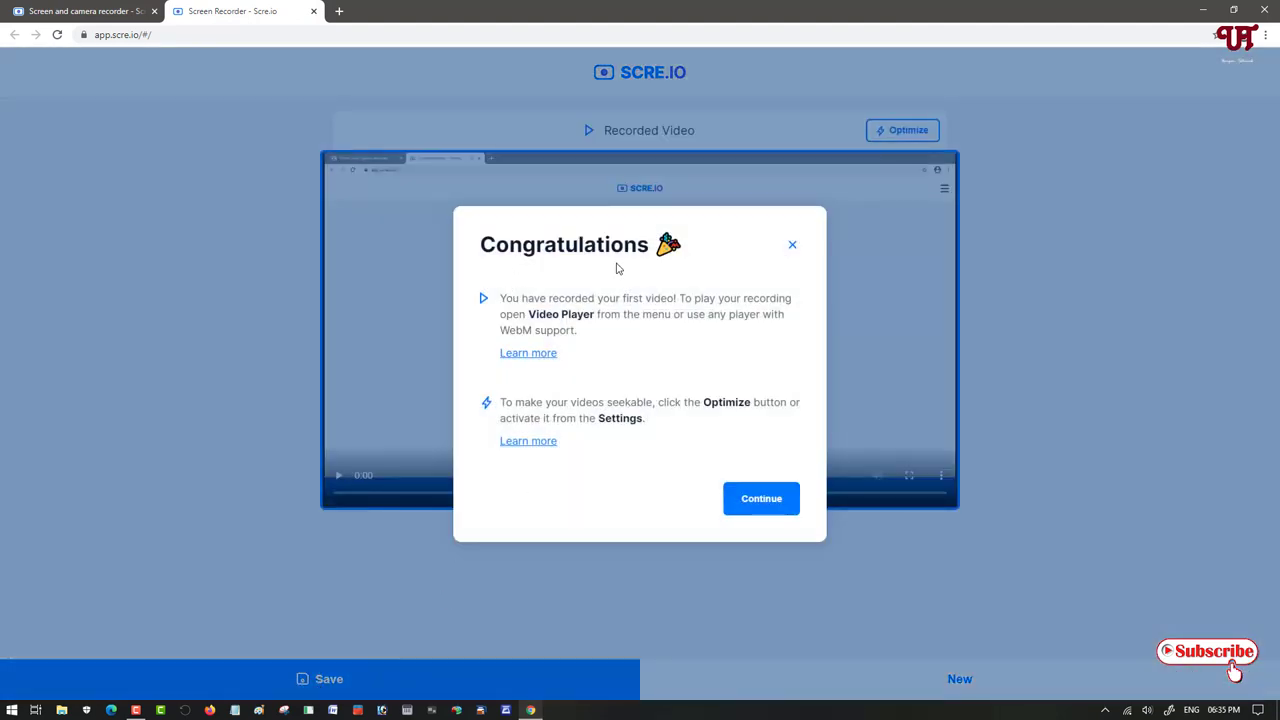
{"action": "left_click", "coordinate": [759, 500]}
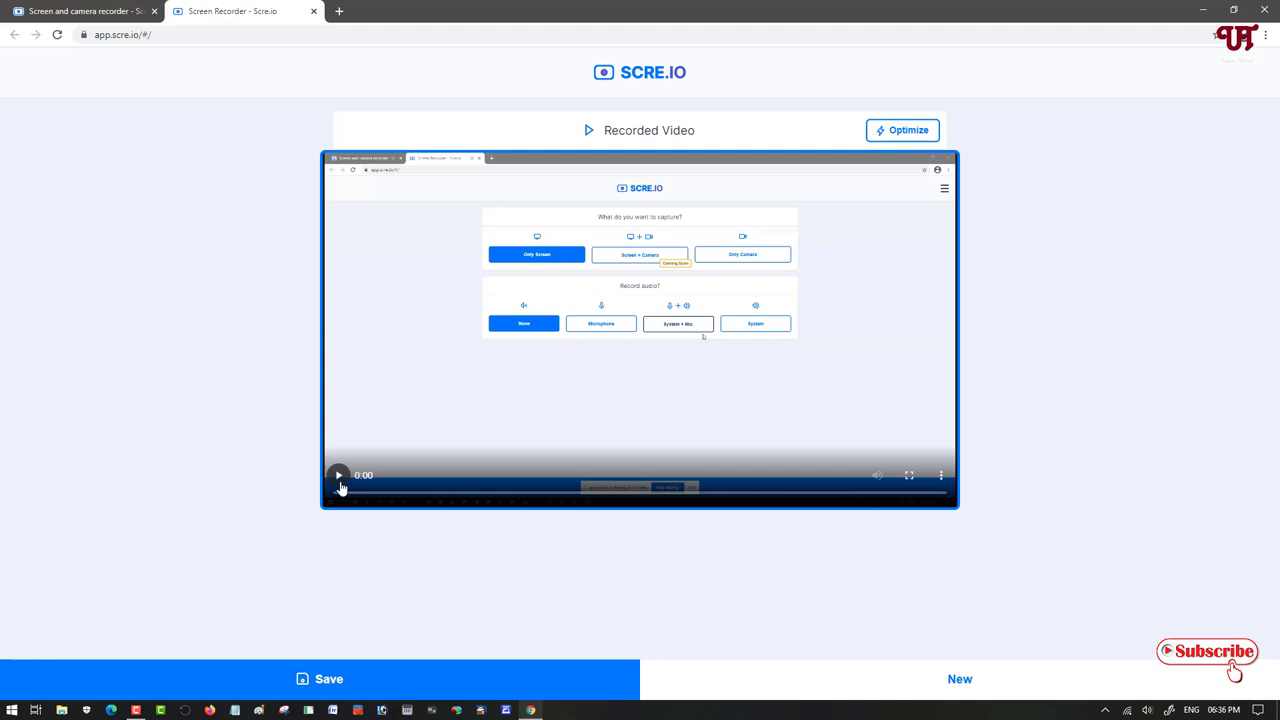
Step: Play the recorded video in the page's preview, try to skip ahead, and pause it
{"action": "left_click", "coordinate": [340, 484]}
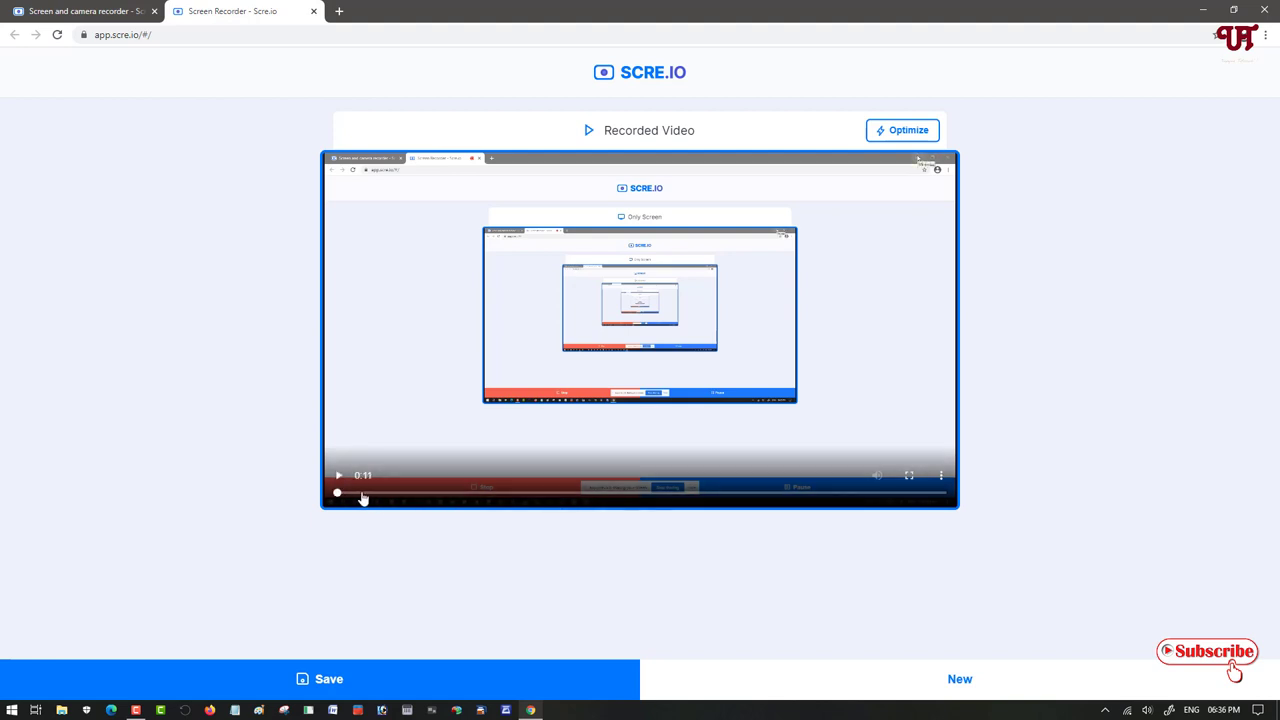
{"action": "left_click", "coordinate": [418, 494]}
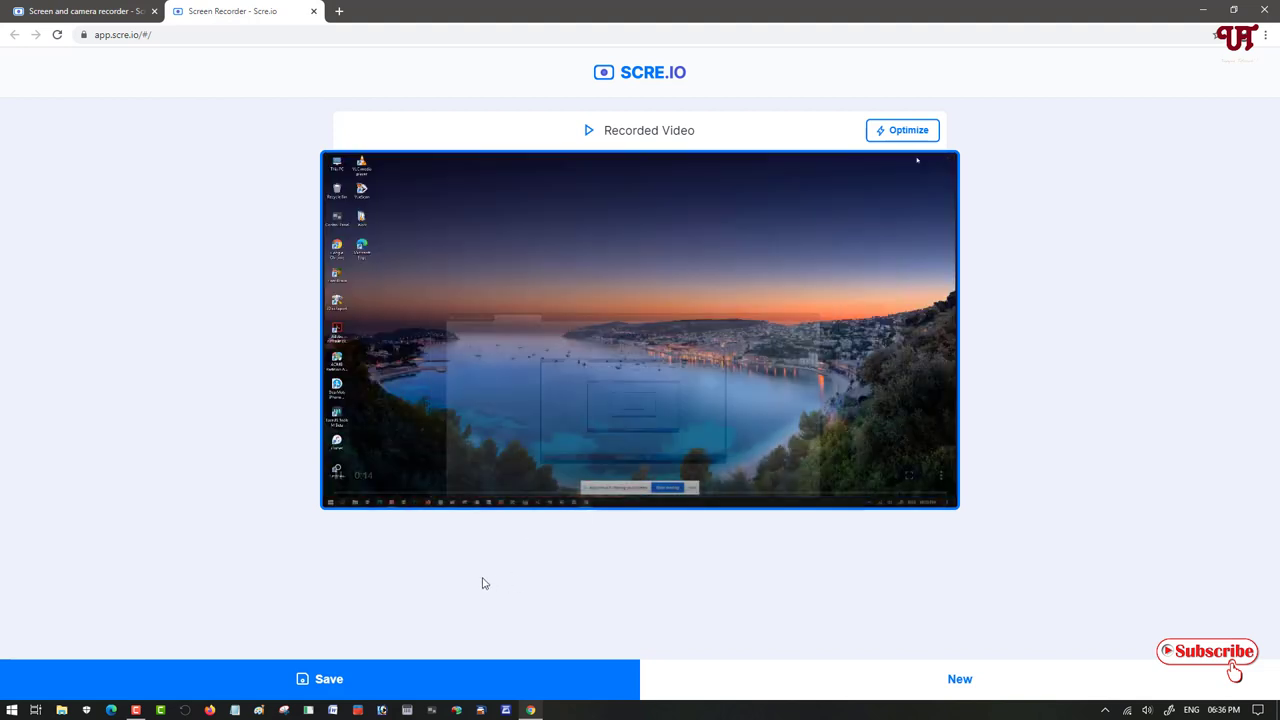
{"action": "mouse_move", "coordinate": [398, 490]}
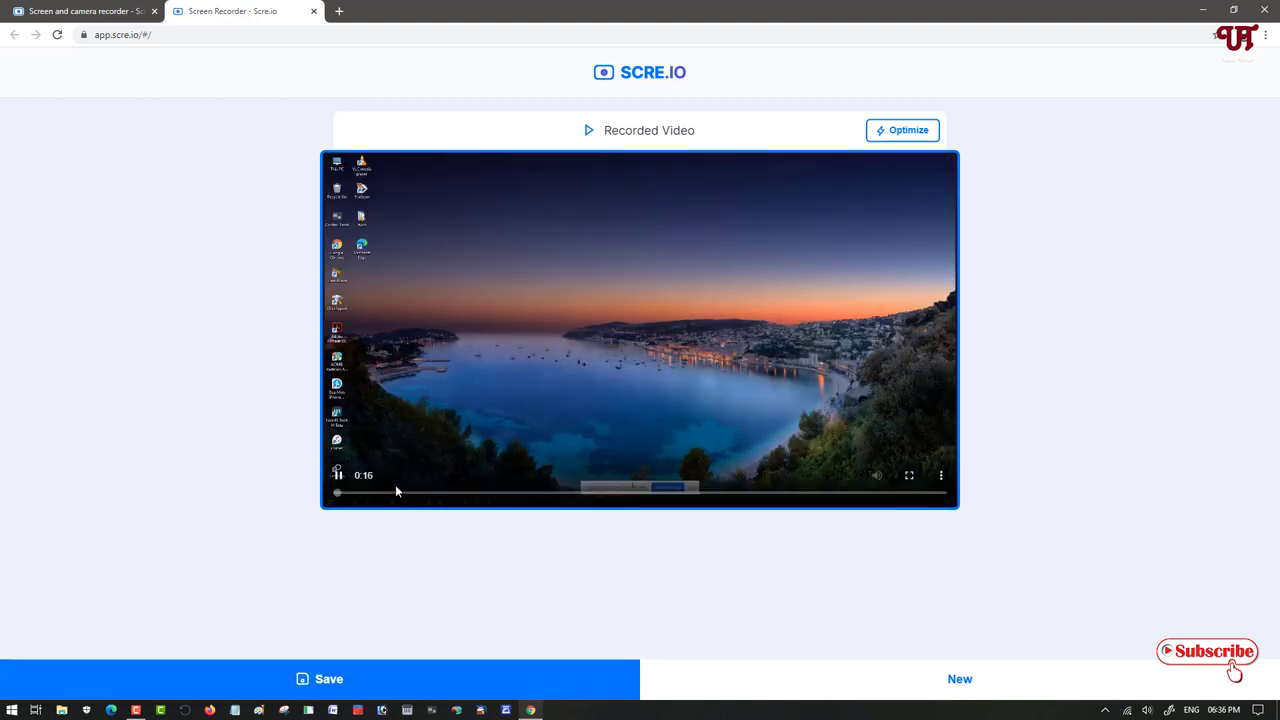
{"action": "left_click", "coordinate": [338, 477]}
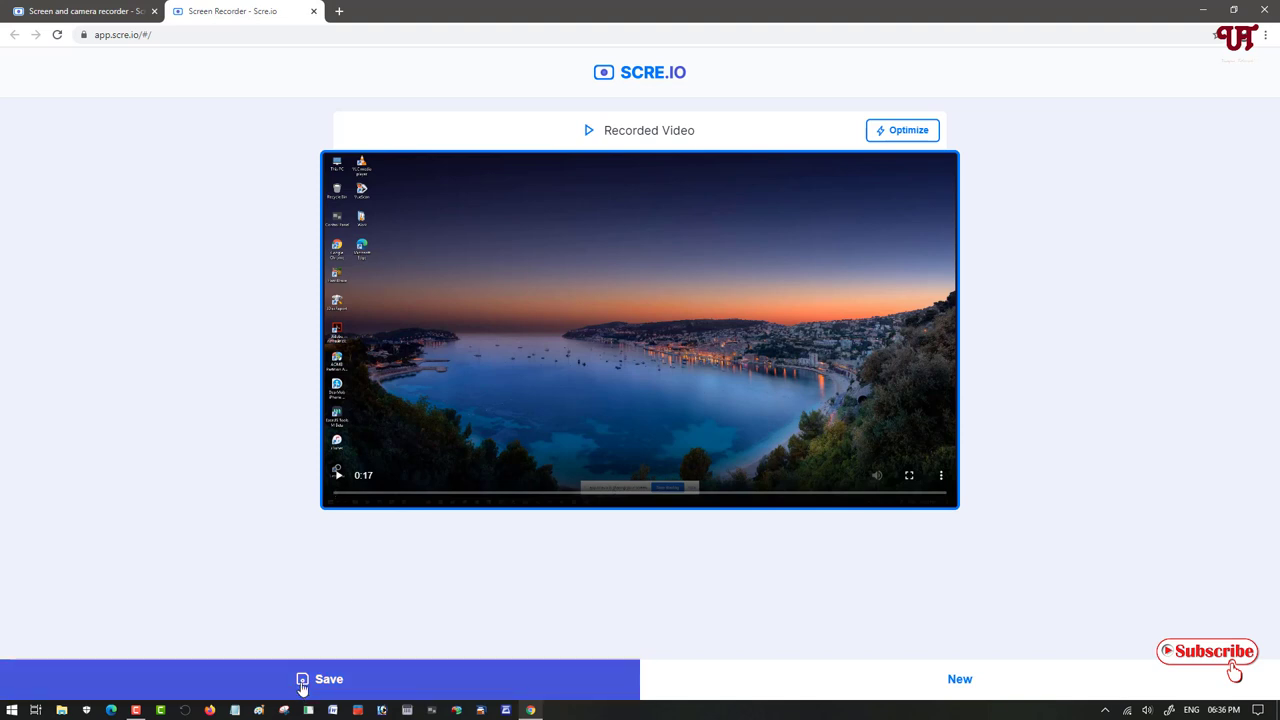
Step: Save the recording as screen-capture.webm, show it in the Downloads folder and minimize the browser
{"action": "left_click", "coordinate": [302, 684]}
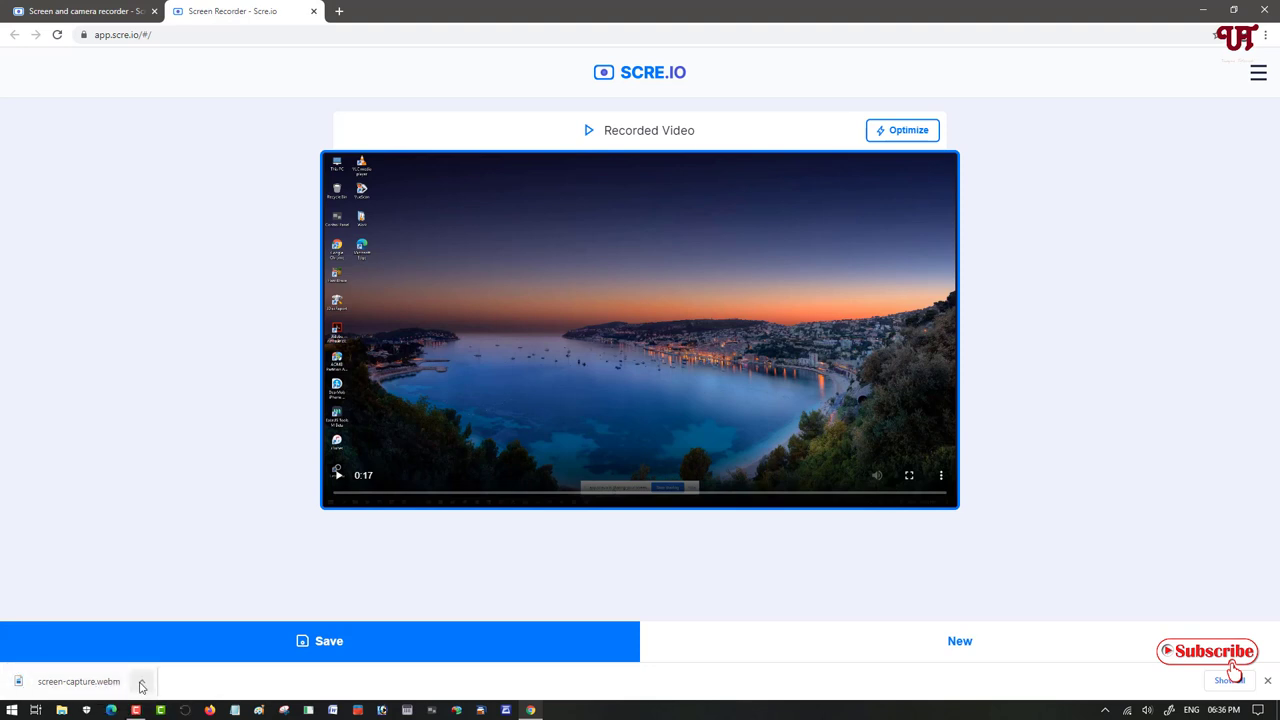
{"action": "left_click", "coordinate": [141, 681]}
{"action": "left_click", "coordinate": [178, 637]}
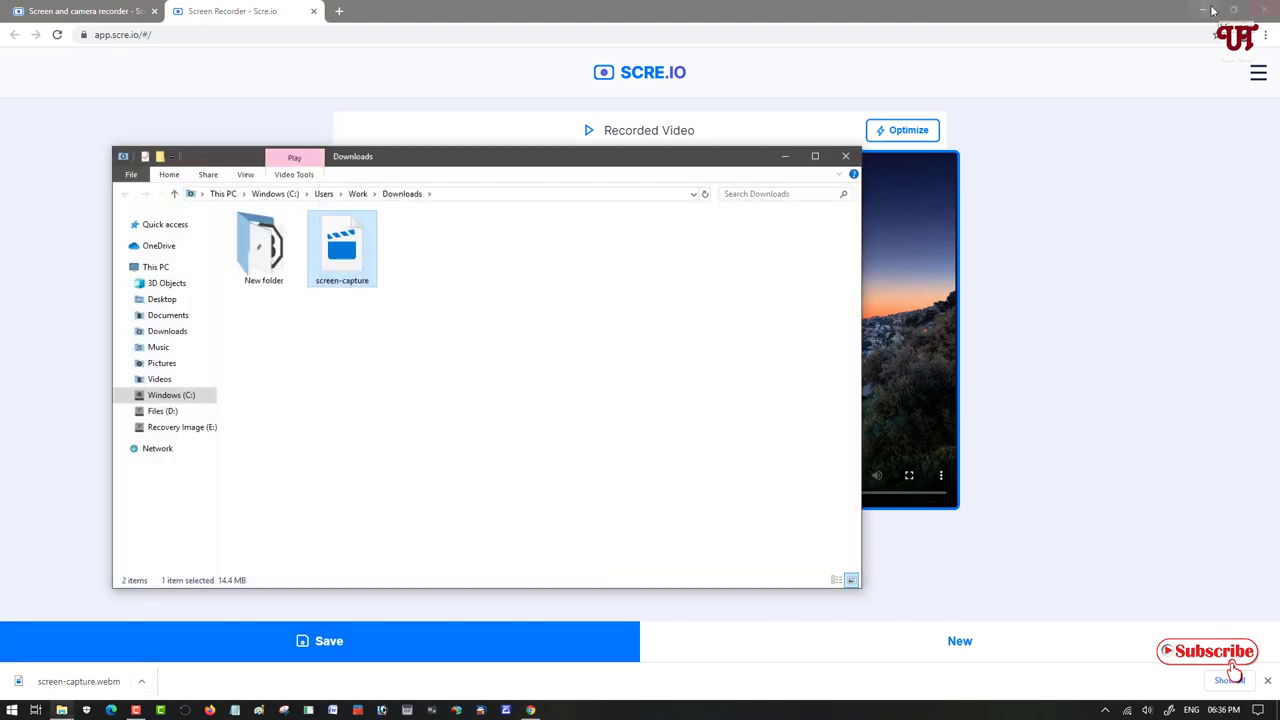
{"action": "left_click", "coordinate": [1265, 10]}
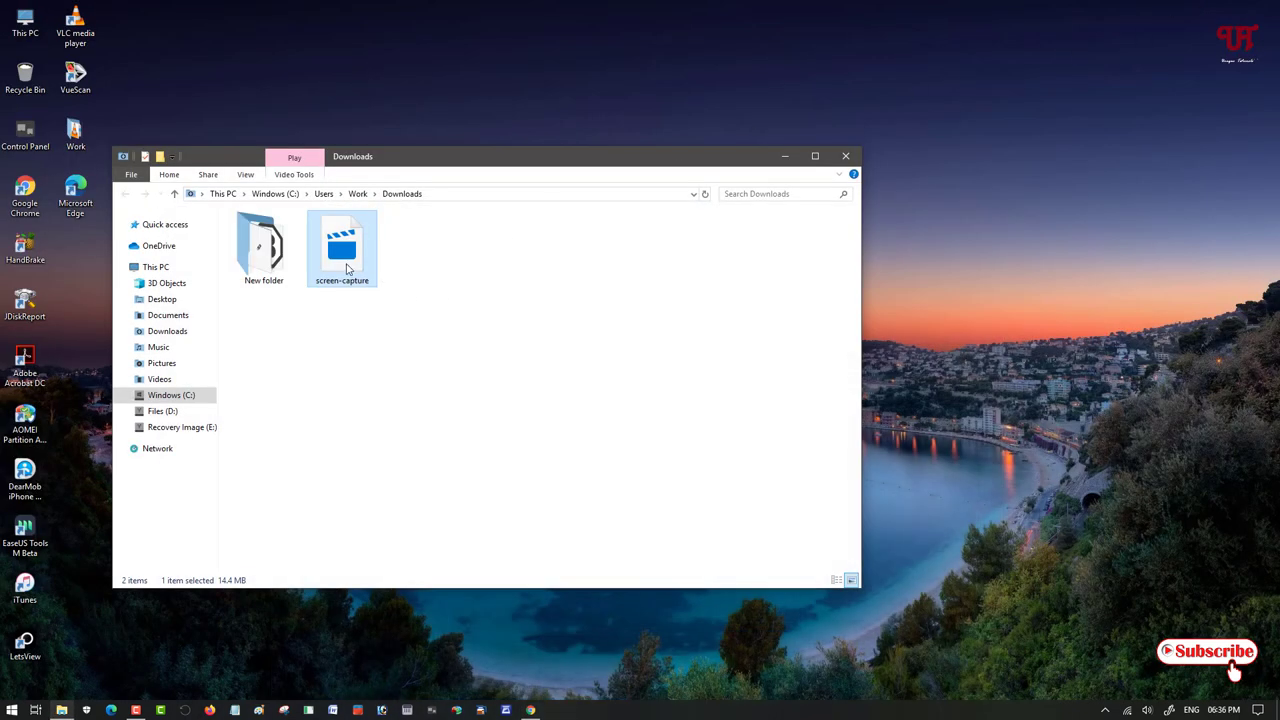
Step: Play the saved screen-capture file in VLC media player to check it, and close the player
{"action": "right_click", "coordinate": [347, 268]}
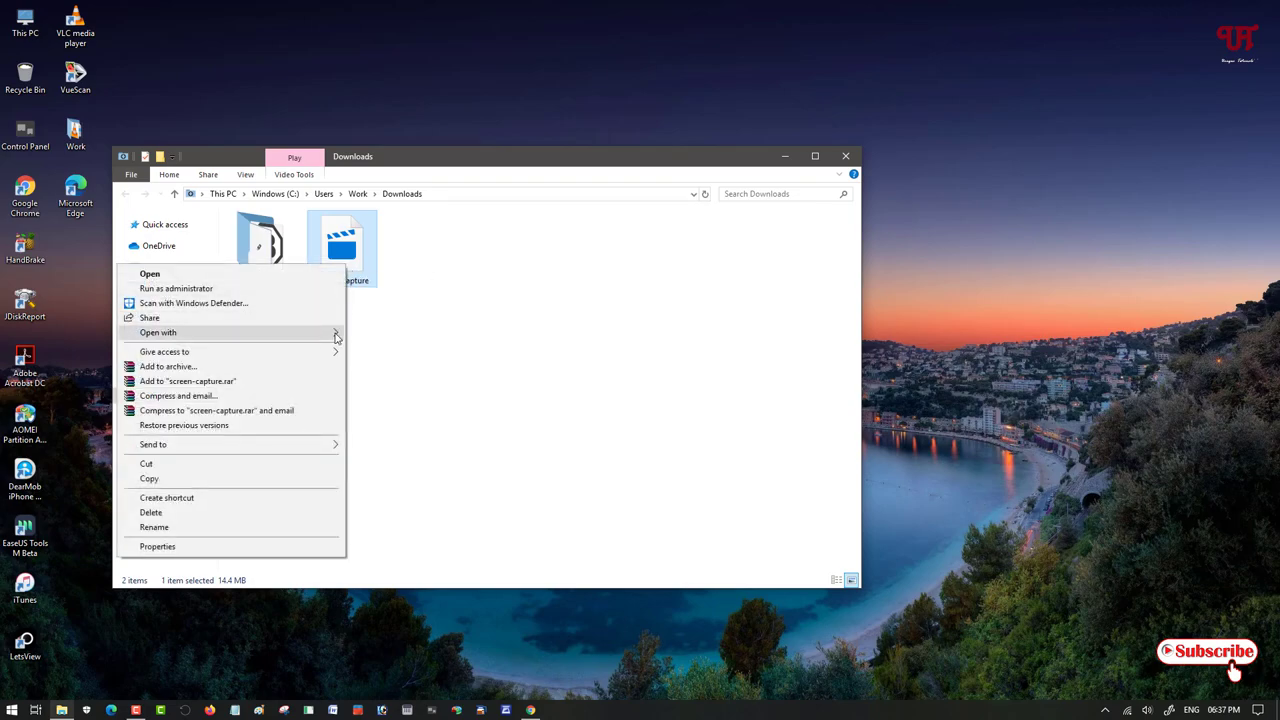
{"action": "mouse_move", "coordinate": [336, 335]}
{"action": "left_click", "coordinate": [385, 348]}
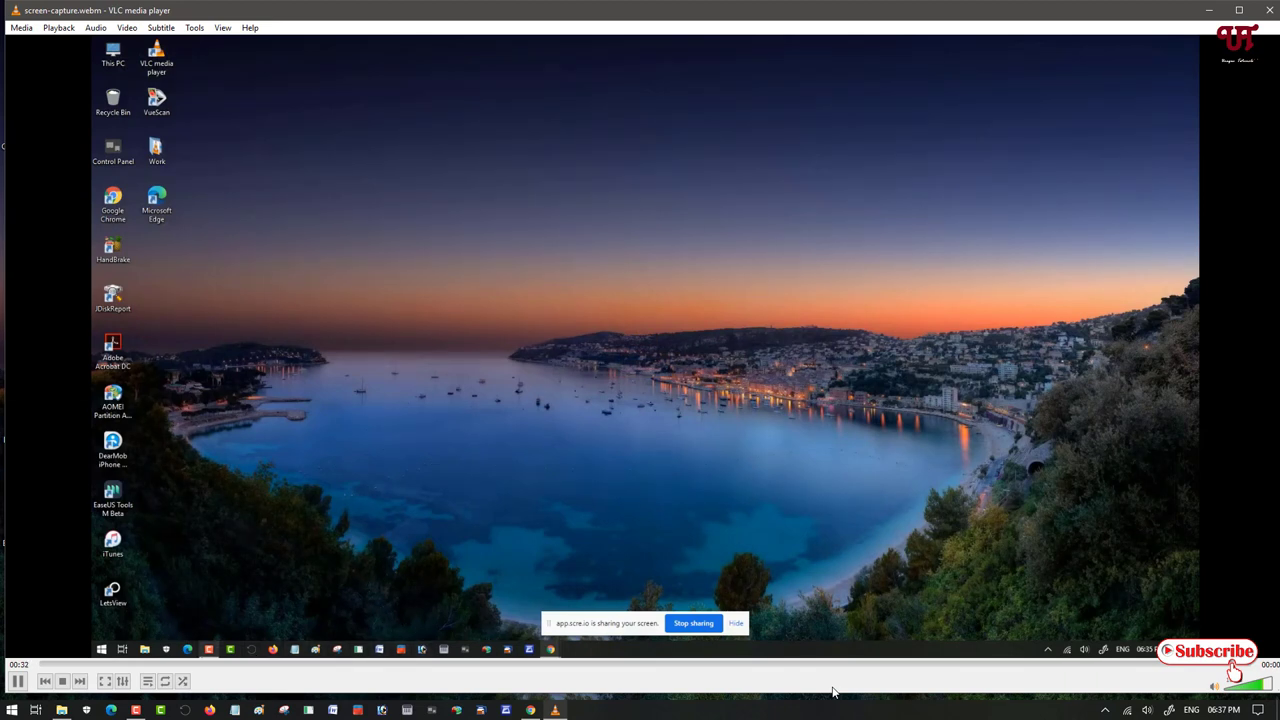
{"action": "left_click", "coordinate": [866, 664]}
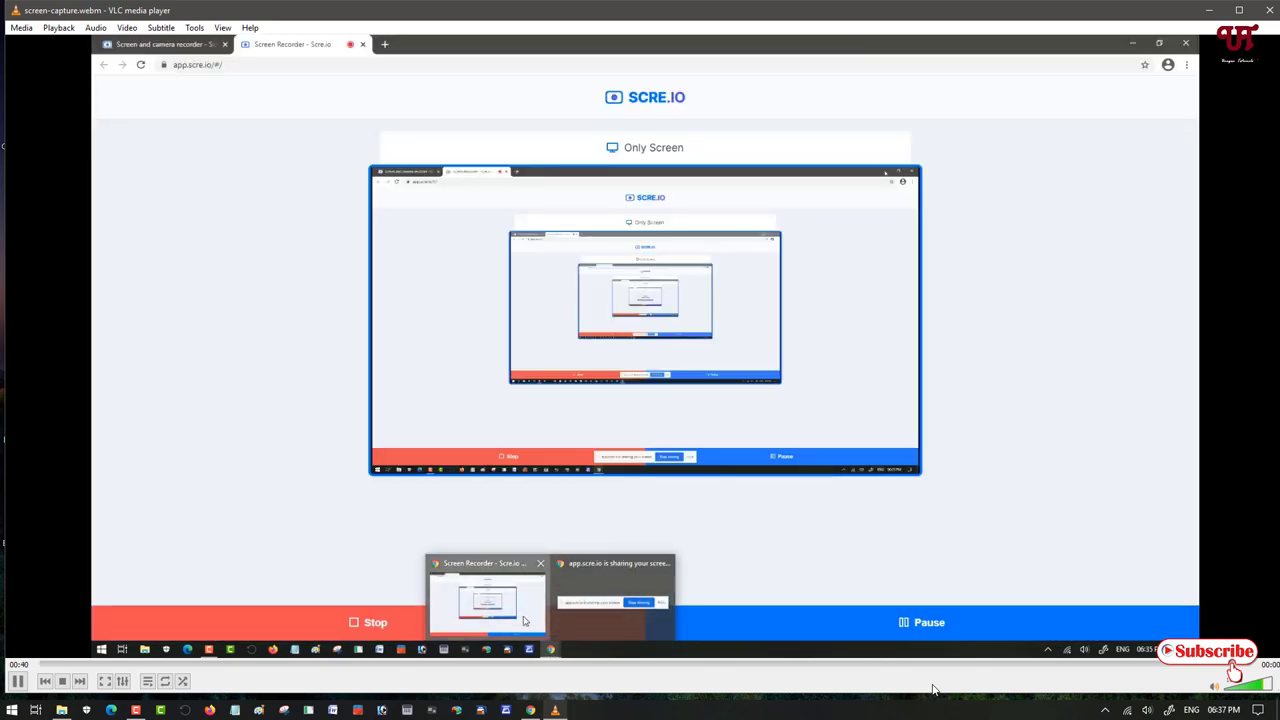
{"action": "left_click", "coordinate": [1272, 10]}
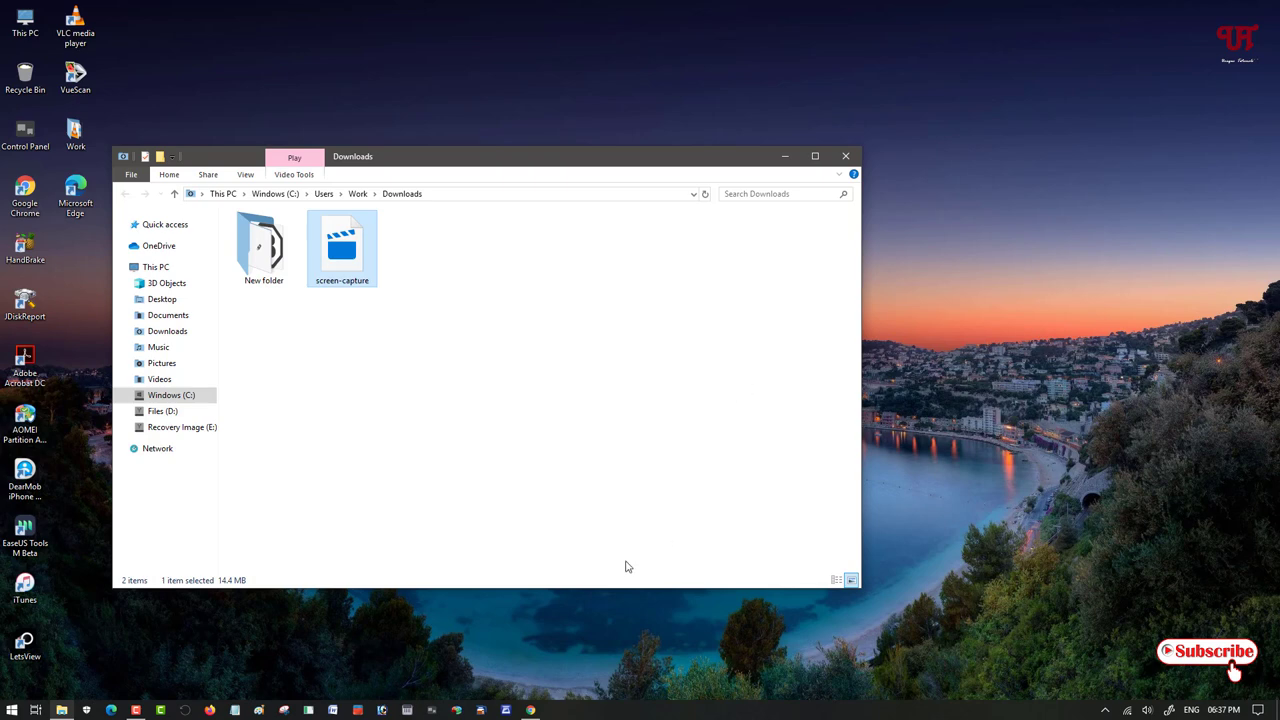
Step: Switch to Chrome to review the Scre.io home page, and close the browser and the Downloads folder window
{"action": "left_click", "coordinate": [530, 710]}
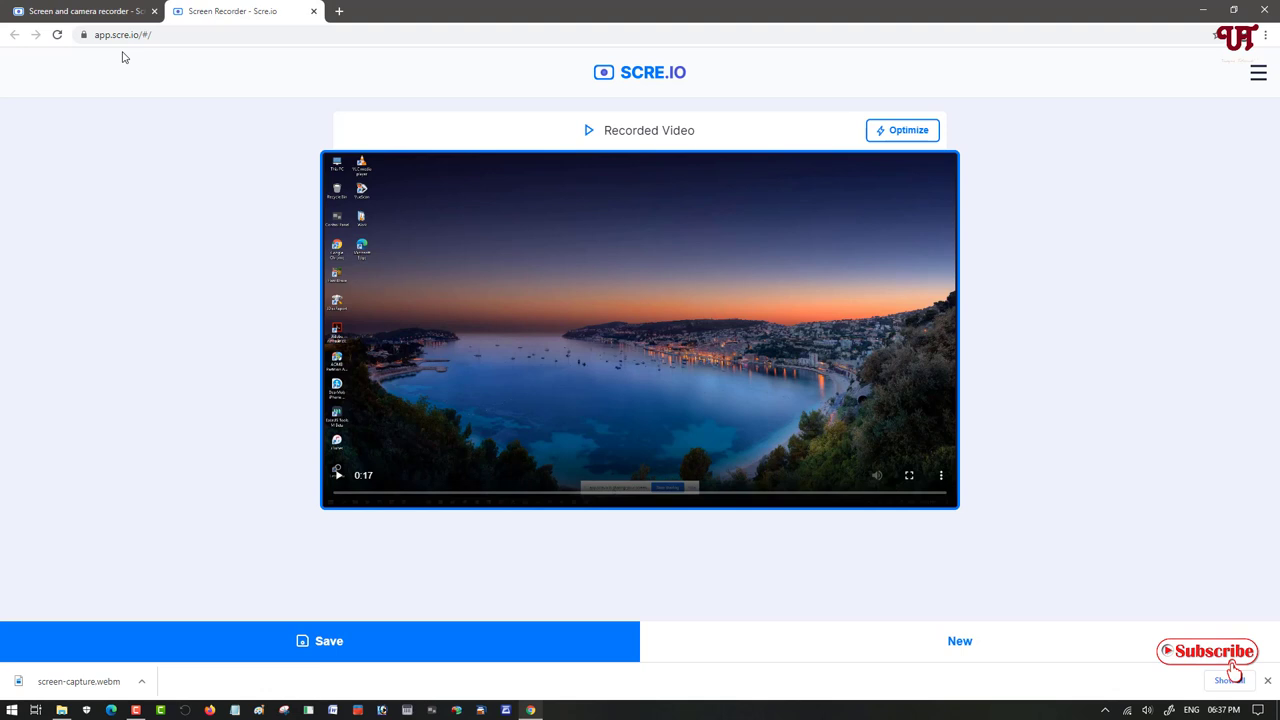
{"action": "left_click", "coordinate": [96, 12]}
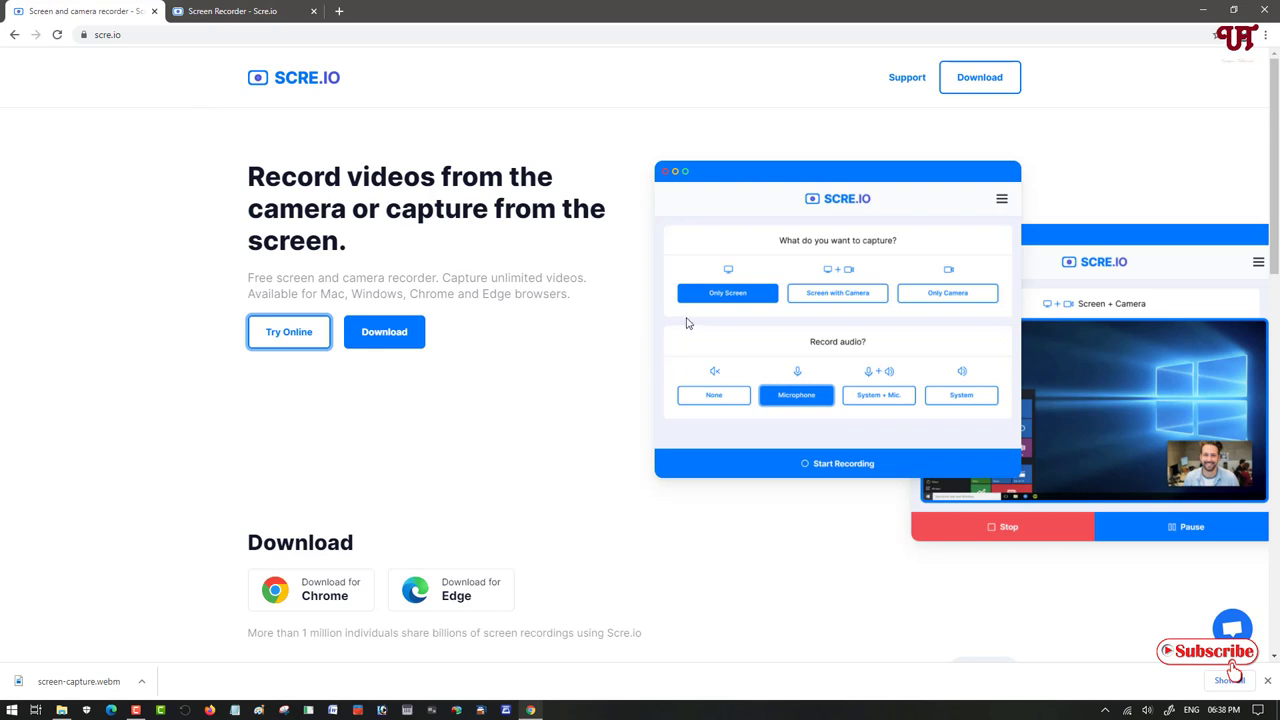
{"action": "left_click", "coordinate": [1267, 680]}
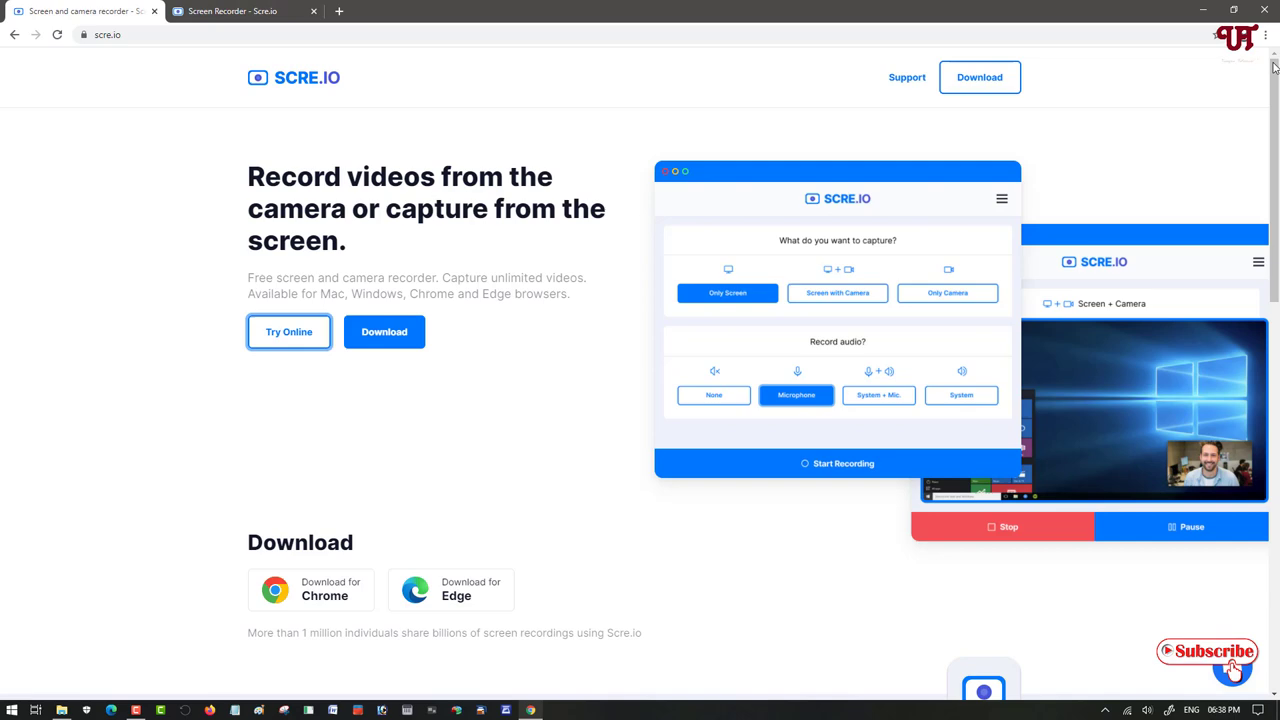
{"action": "left_click", "coordinate": [1267, 9]}
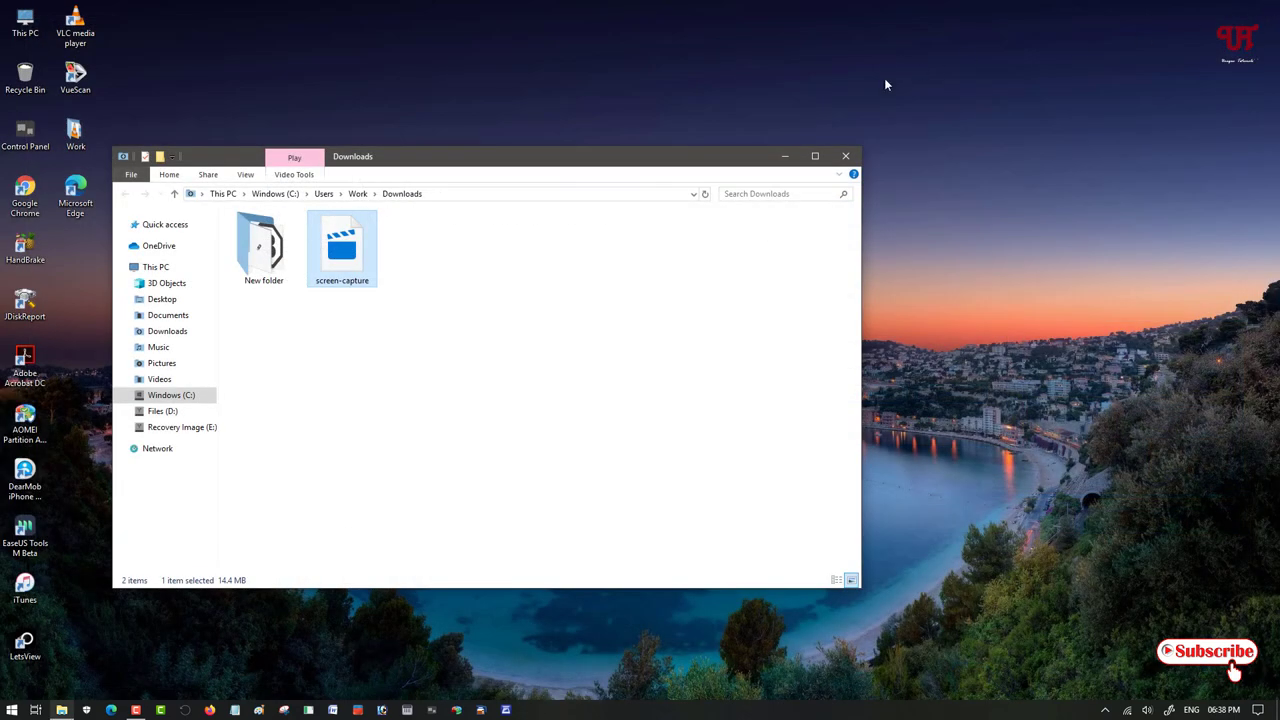
{"action": "left_click", "coordinate": [846, 156]}
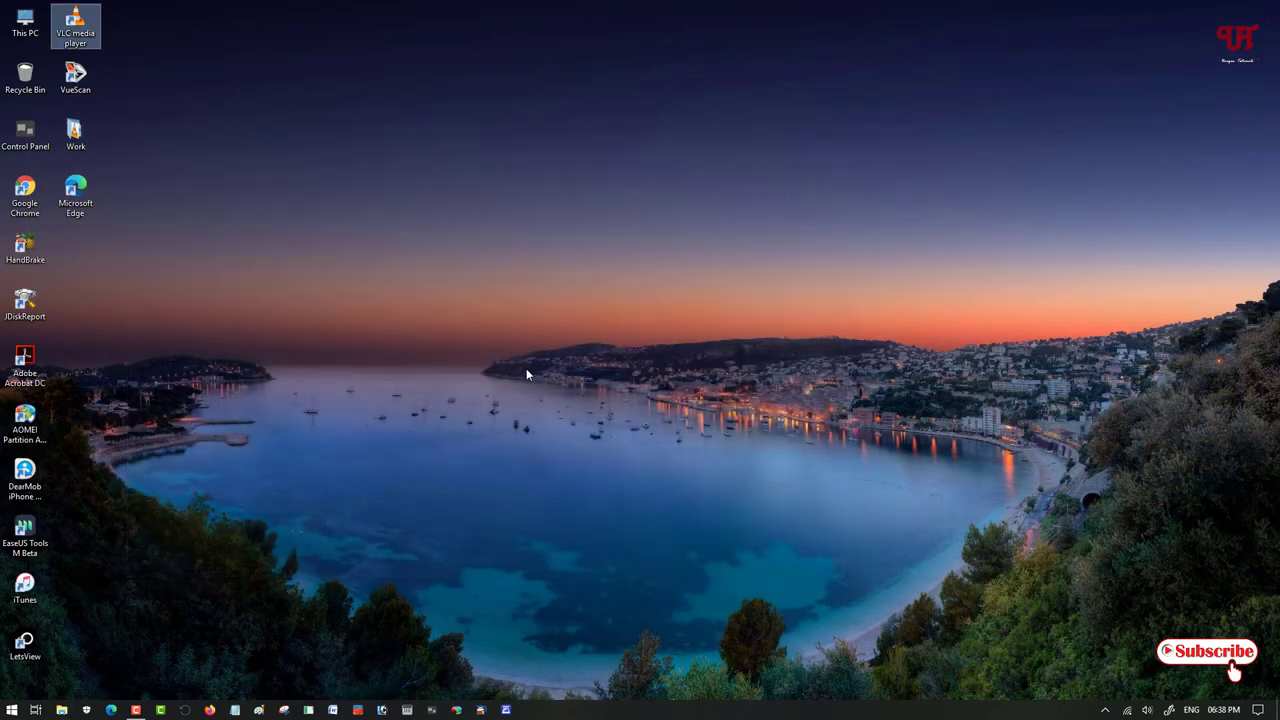